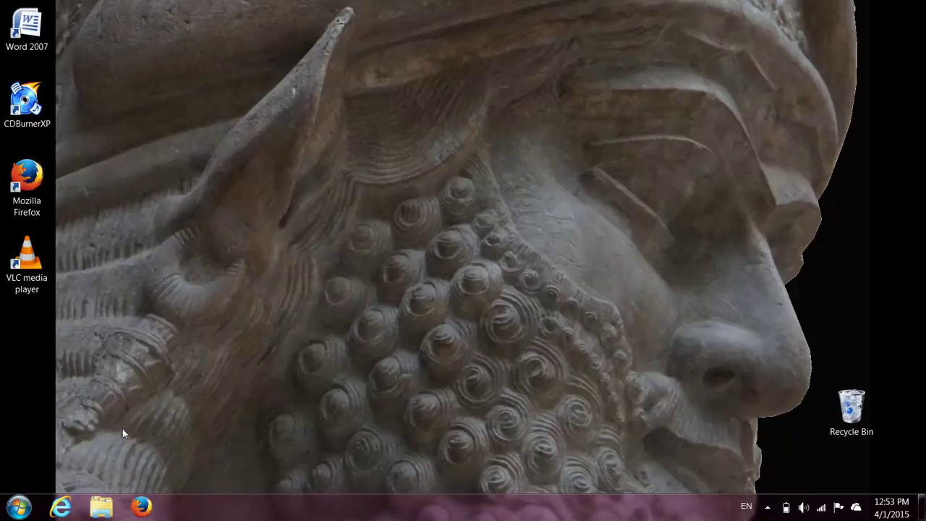
- Switch to Firefox, skip the intro of learnassyrian.com and go to the site's list of language website links
click(142, 510)
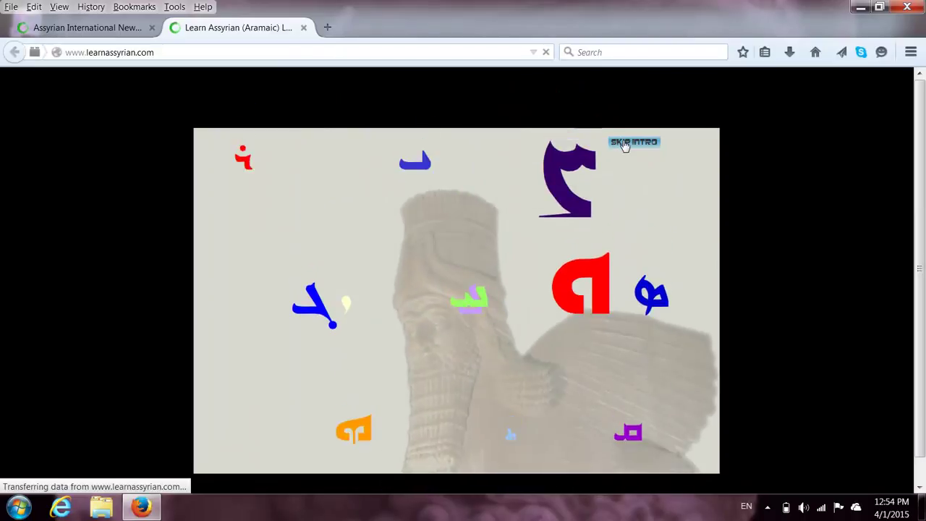
click(626, 143)
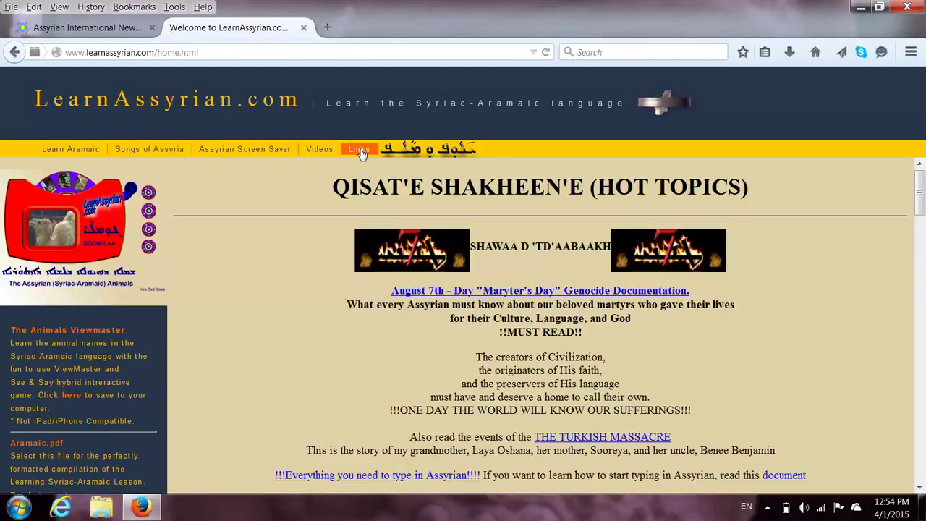
scroll(259, 301, down, 5)
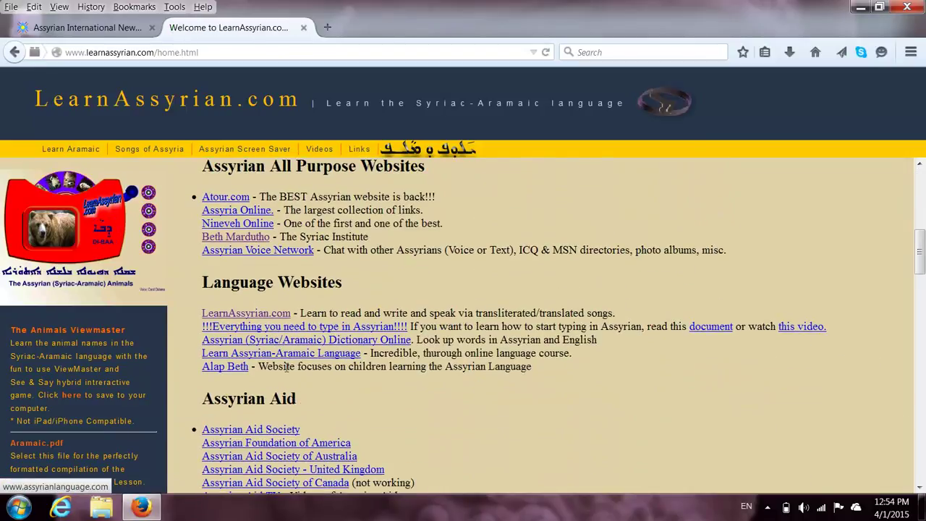
- Download the "Everything you need to type in Assyrian" package, typeassyrian.zip, choosing to save the file
click(347, 327)
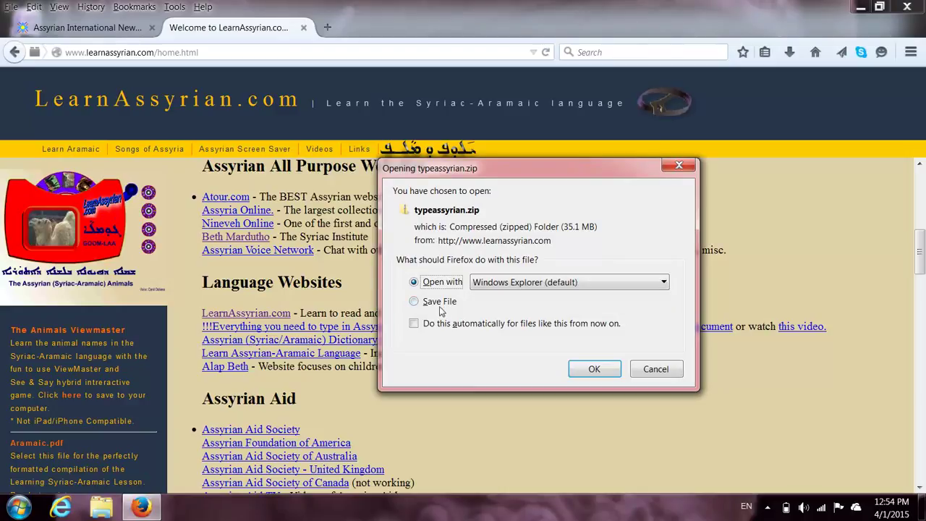
click(439, 302)
click(594, 369)
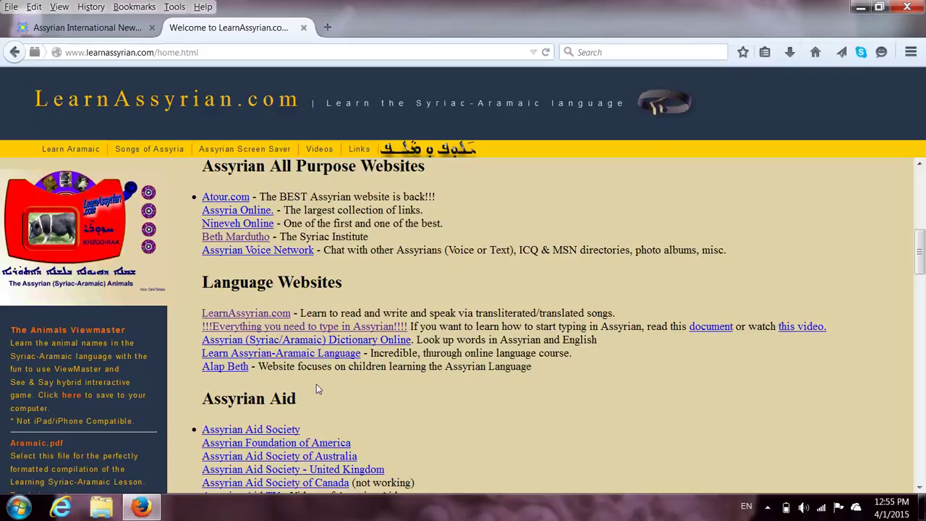
- Minimize the browser, switch to Windows Explorer and select the AssyrianTyping archive in the Downloads folder
click(860, 6)
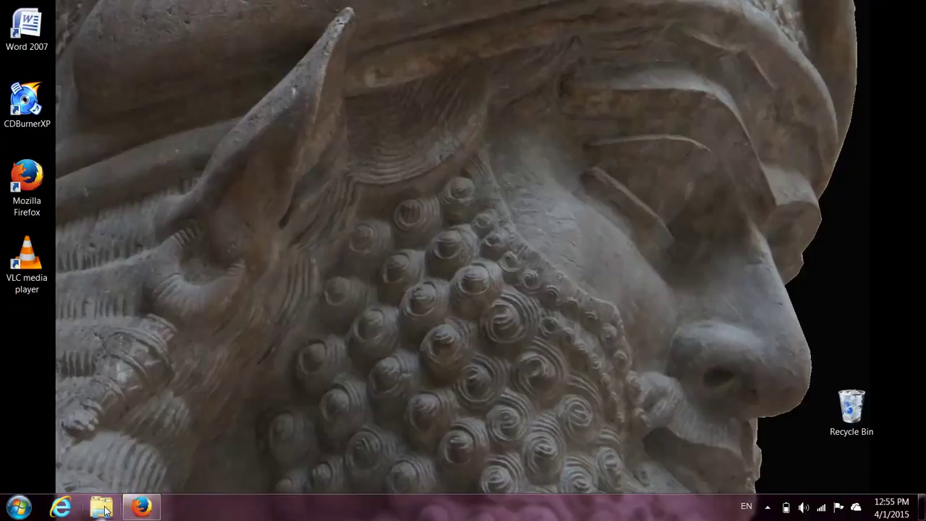
click(106, 510)
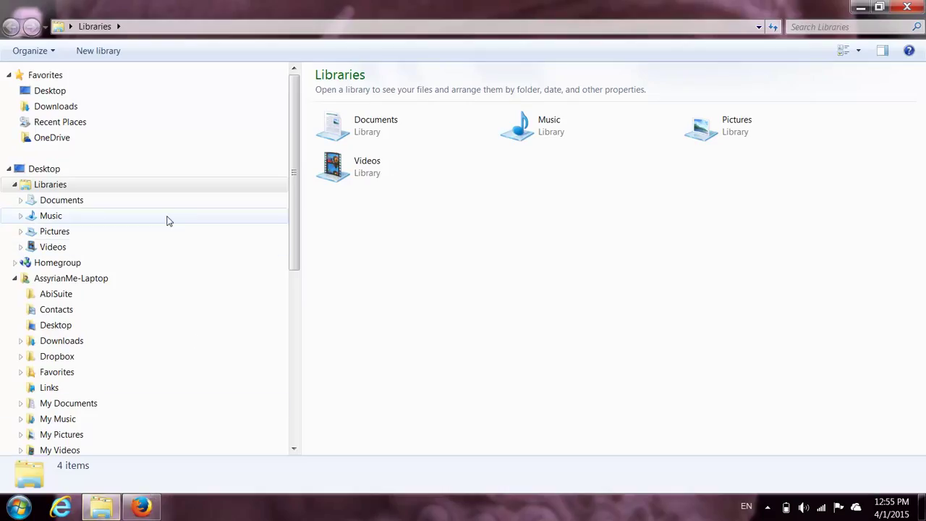
click(55, 110)
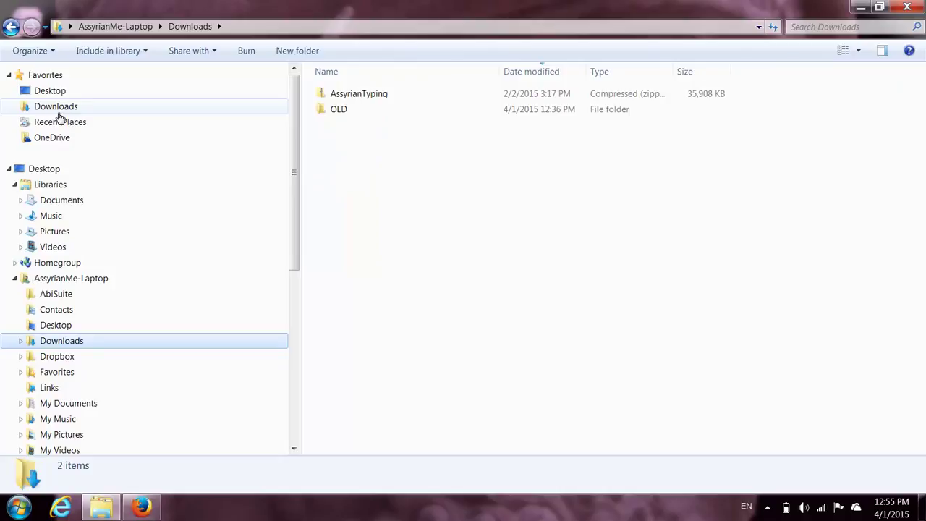
click(345, 101)
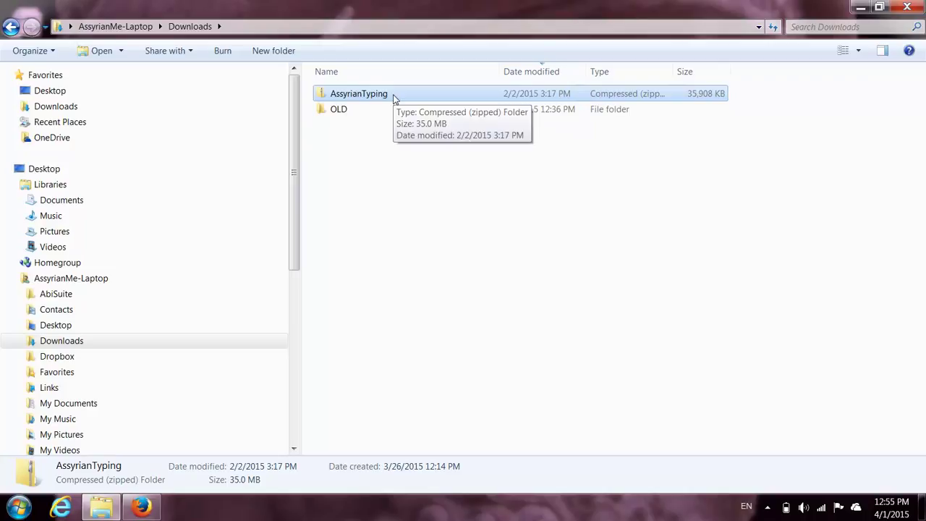
- Turn off "Hide extensions for known file types" in the folder options and apply the change
click(54, 52)
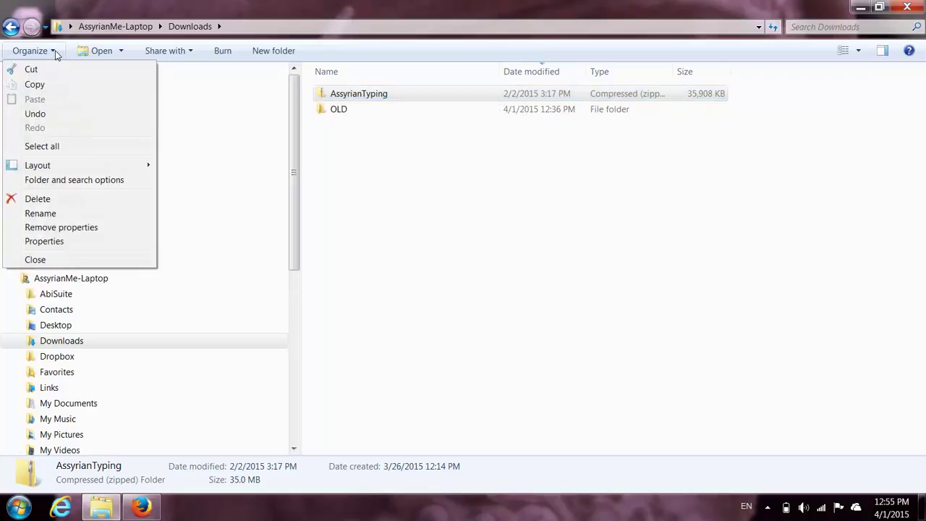
click(62, 181)
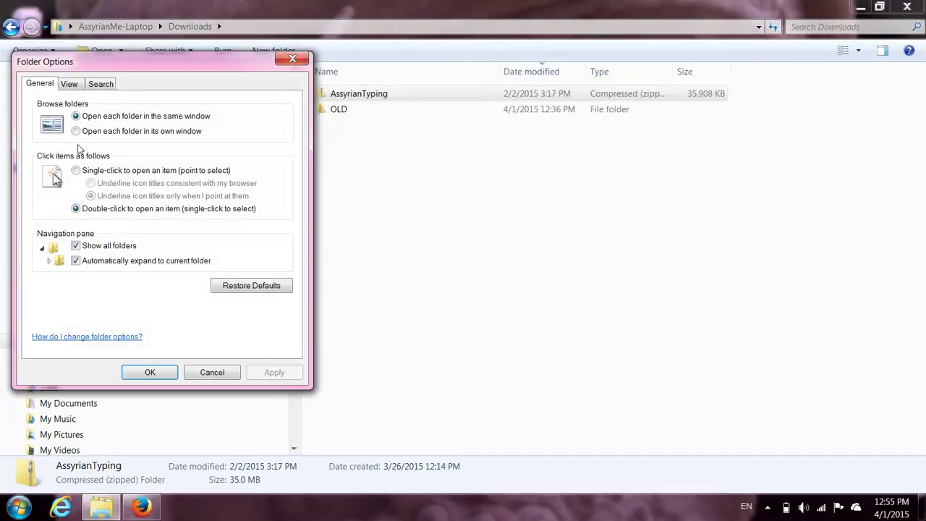
click(70, 85)
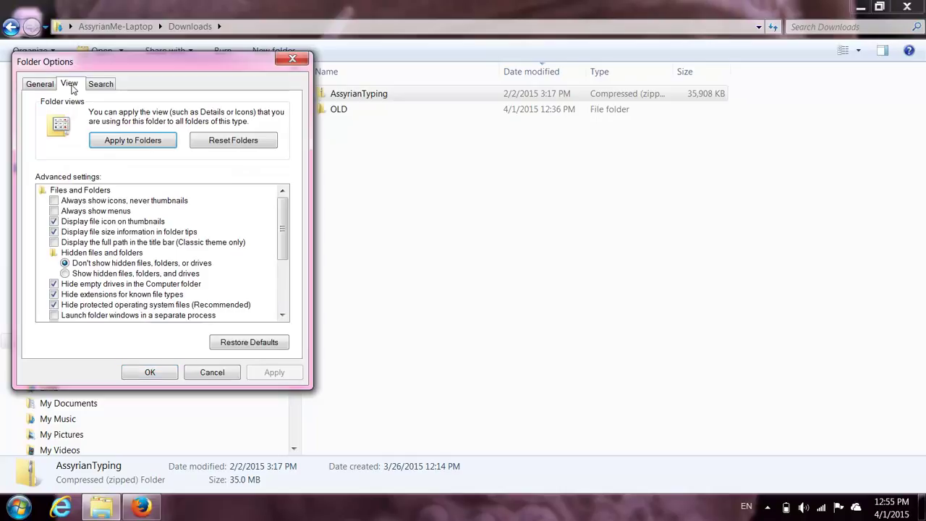
click(83, 296)
click(141, 372)
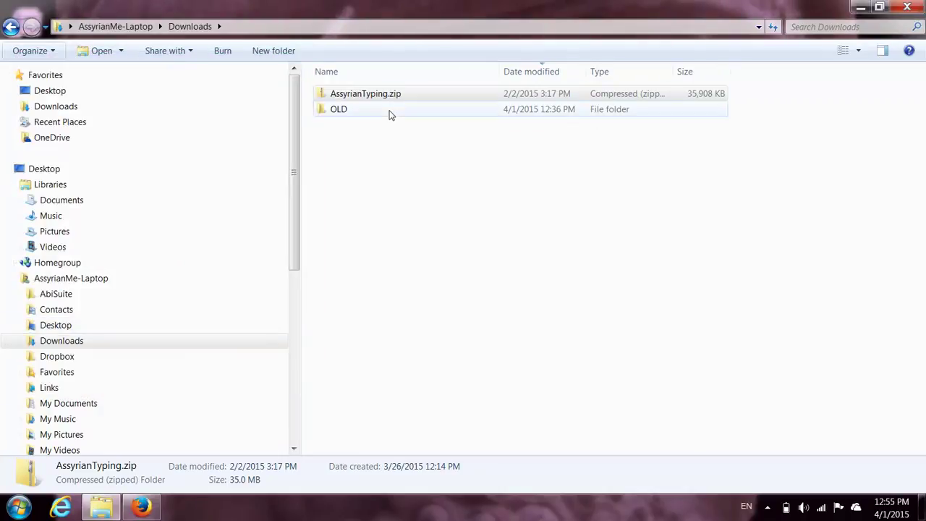
- Extract all files of AssyrianTyping.zip to the AssyrianTyping folder inside Downloads
click(375, 99)
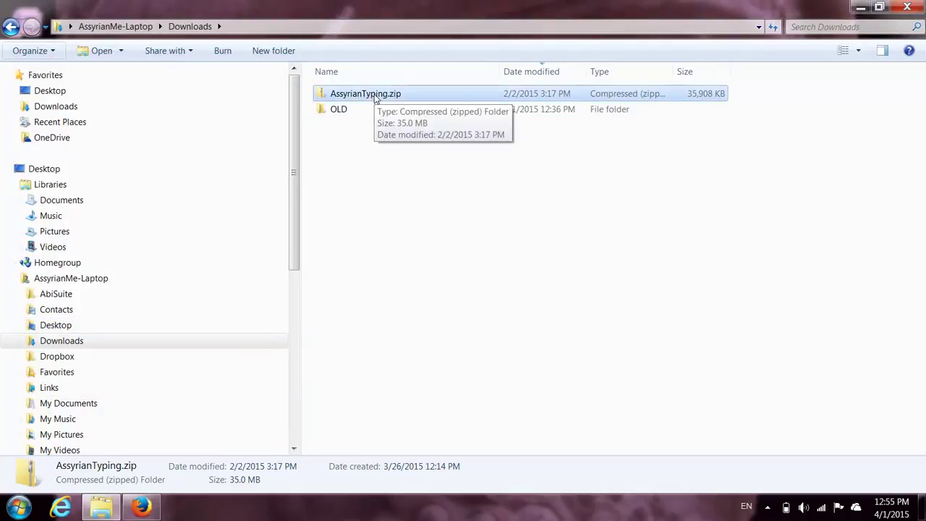
right_click(375, 95)
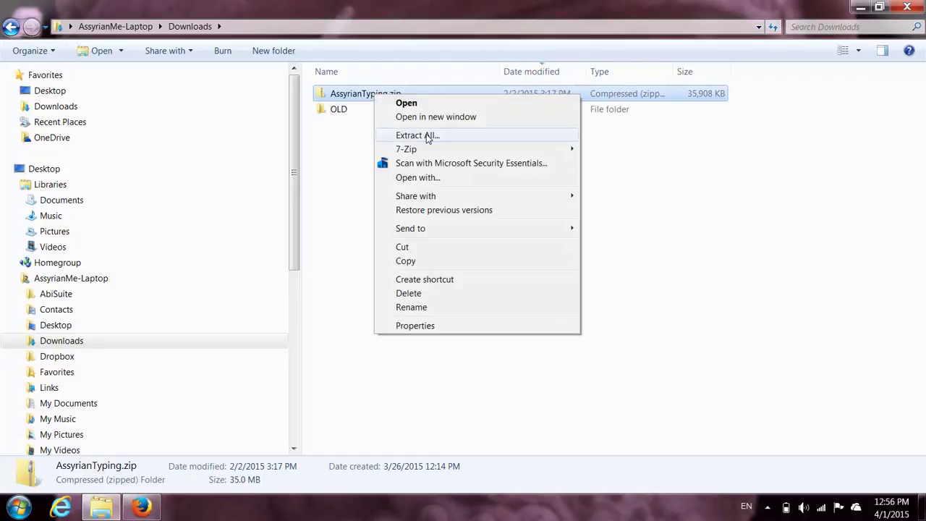
mouse_move(416, 150)
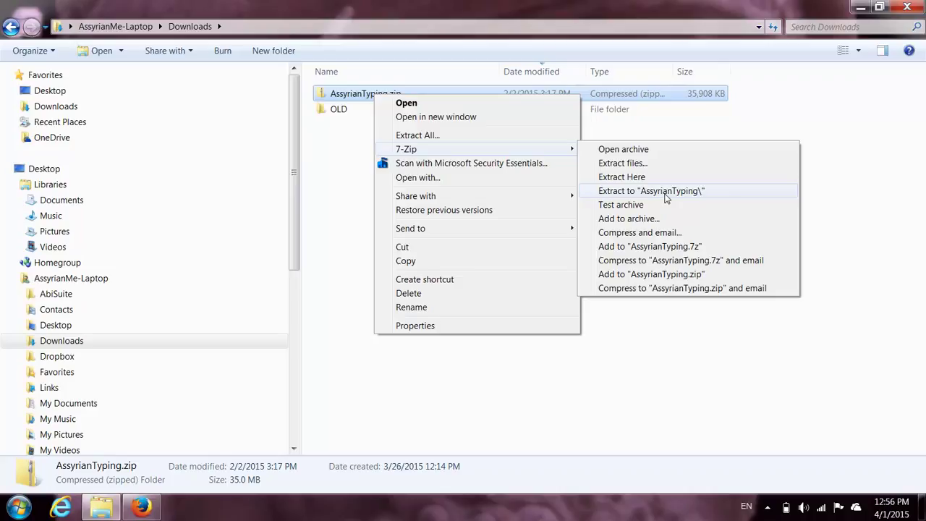
click(405, 138)
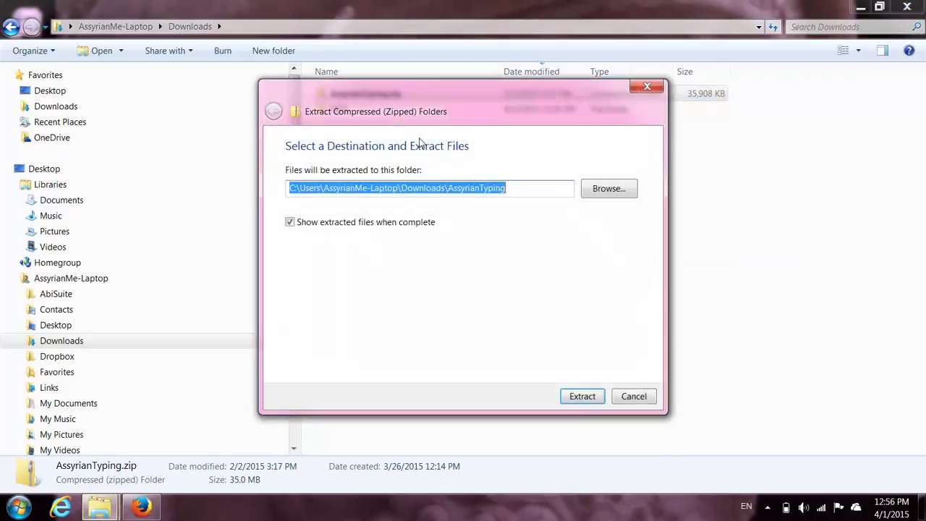
click(581, 395)
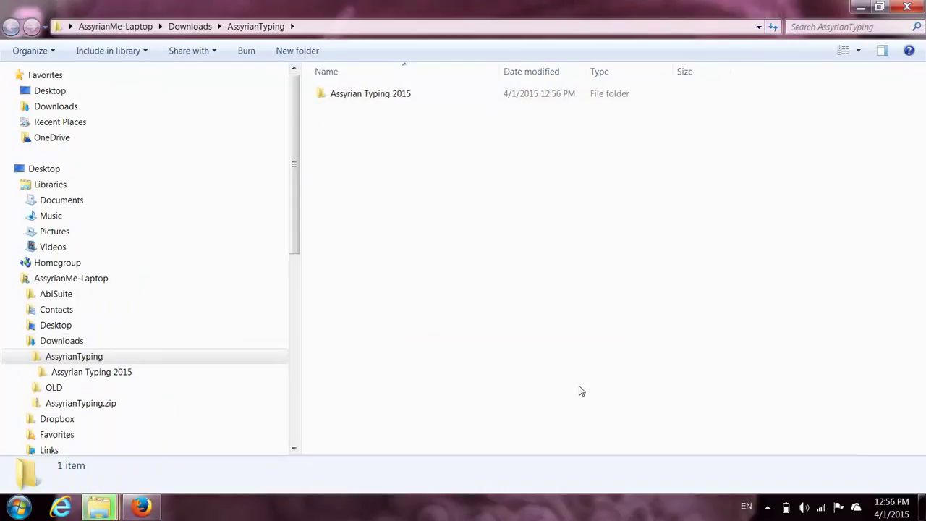
- Install every font in the _ALL FONTS folder of Assyrian Typing 2015, replacing the Italic Aramaic font and dismissing the invalid PDF notice
double_click(382, 94)
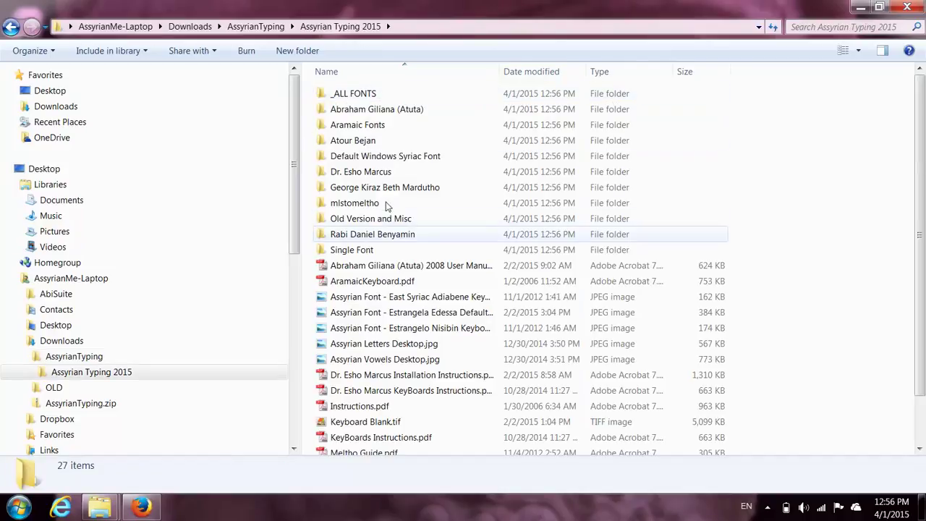
double_click(356, 97)
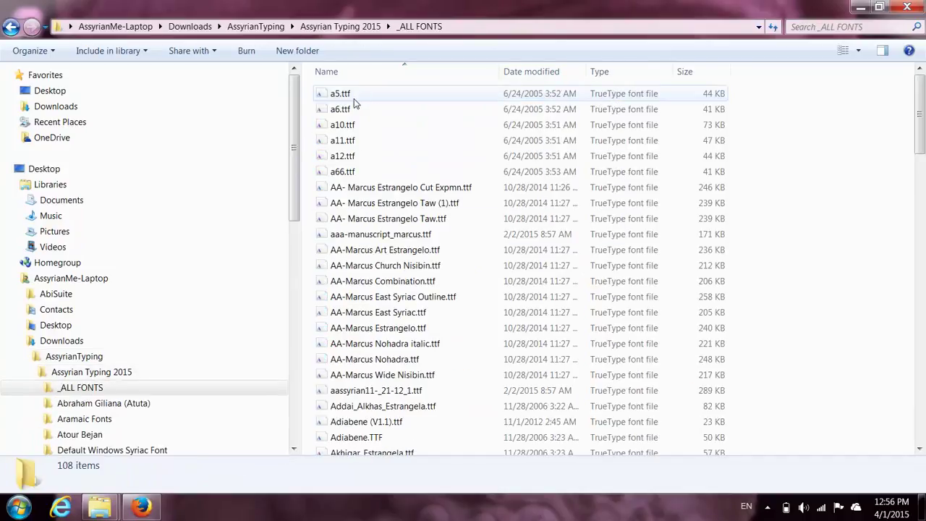
click(40, 51)
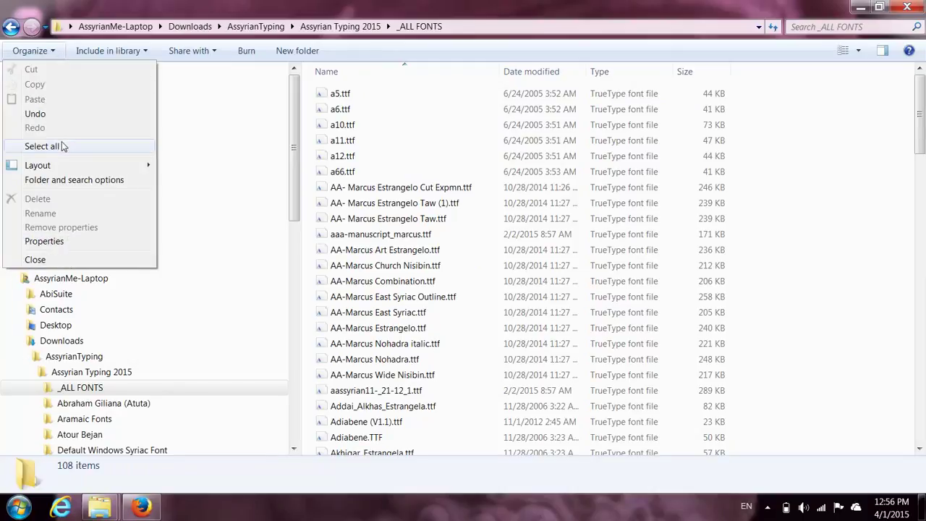
click(63, 146)
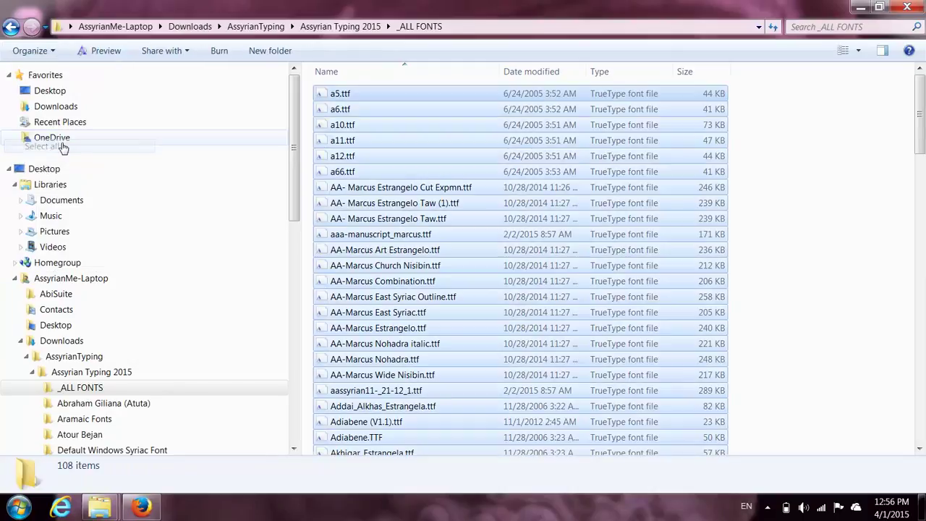
right_click(355, 143)
click(377, 151)
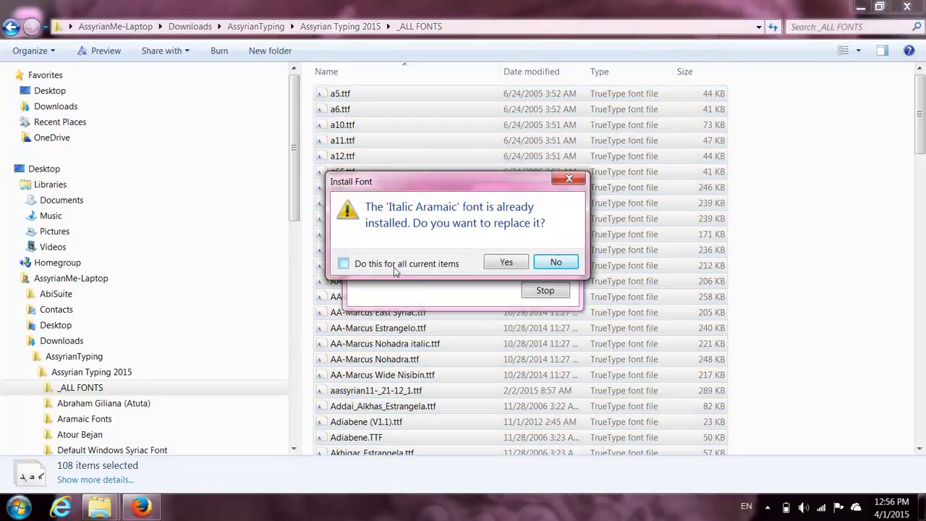
click(507, 263)
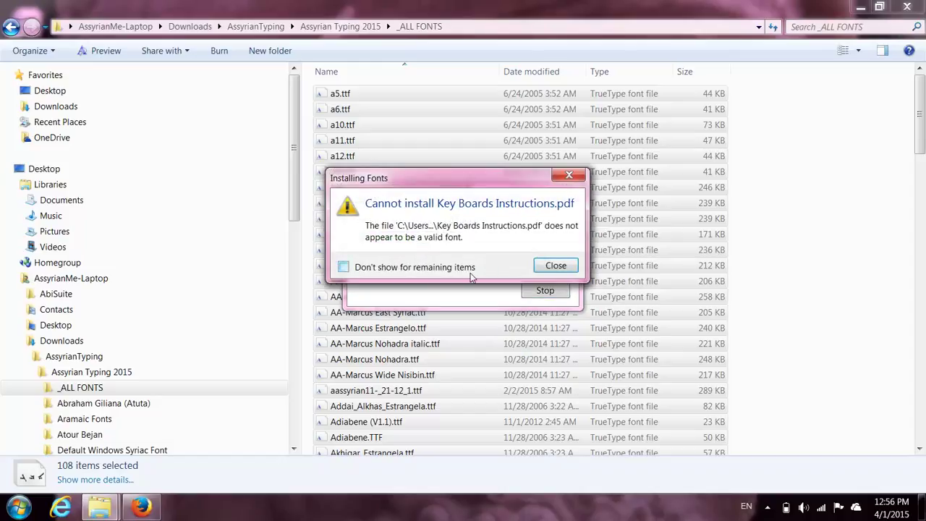
click(555, 267)
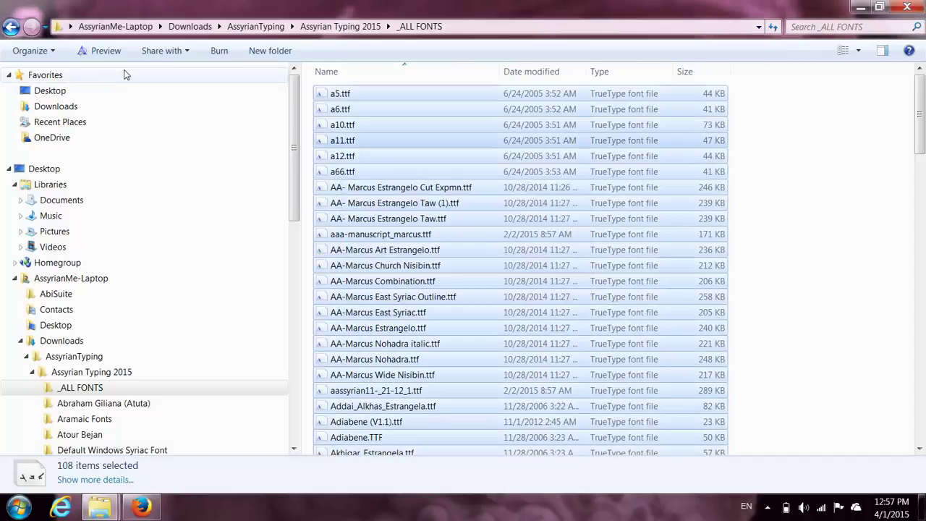
- Install estre.ttf from the Default Windows Syriac Font folder, replacing the existing Estrangelo Edessa font, and close the Explorer window
click(11, 28)
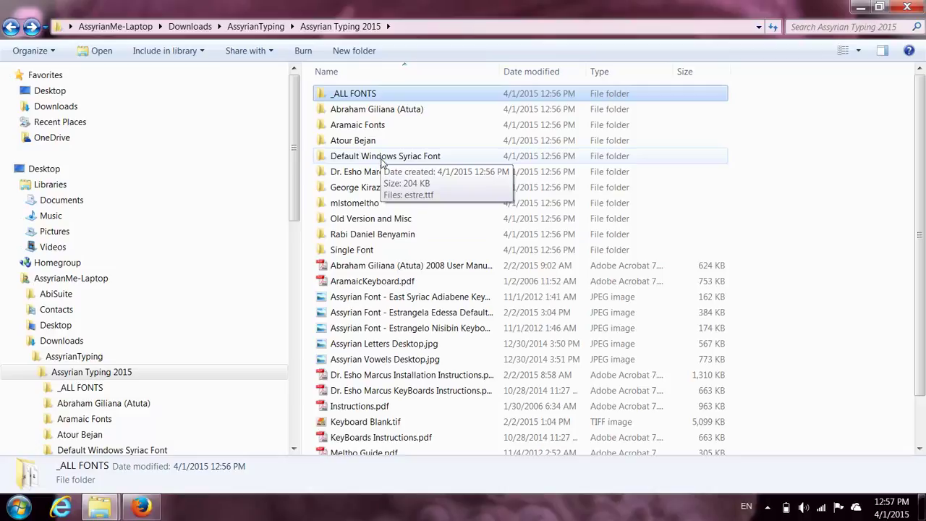
double_click(381, 157)
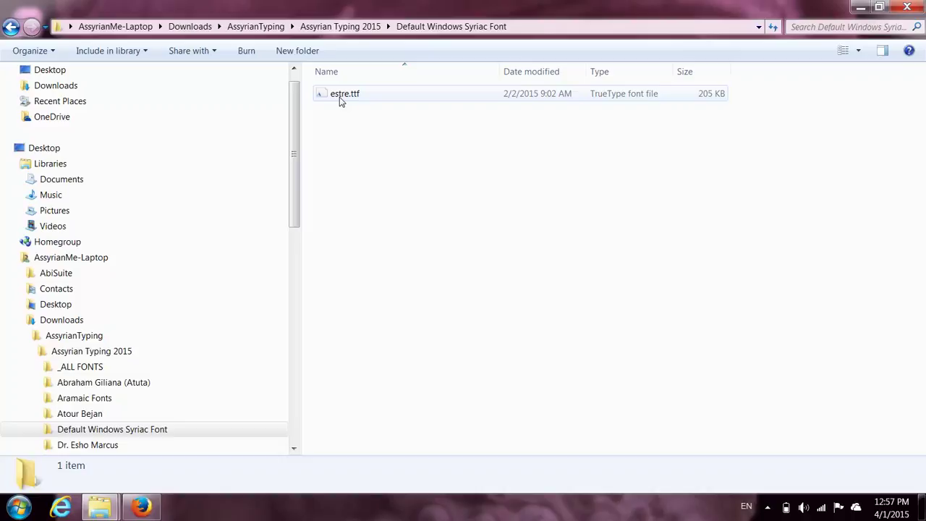
right_click(341, 102)
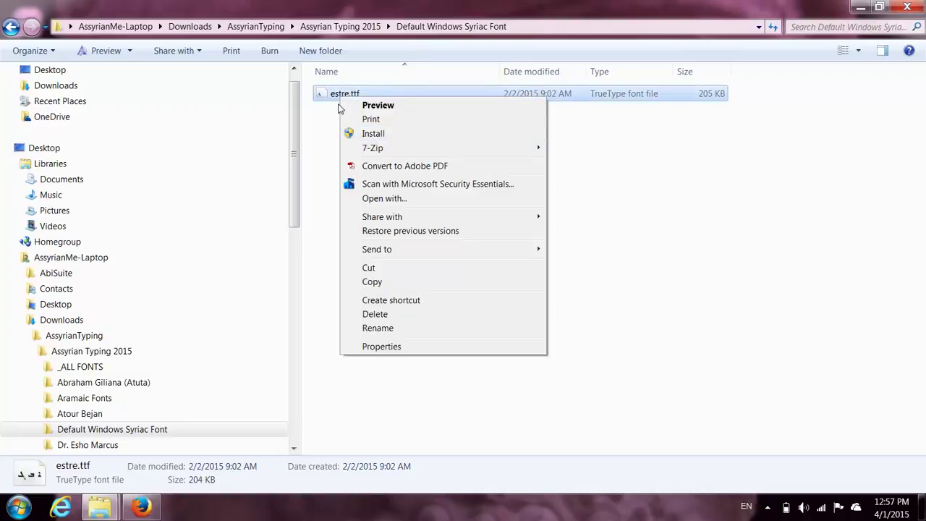
click(367, 134)
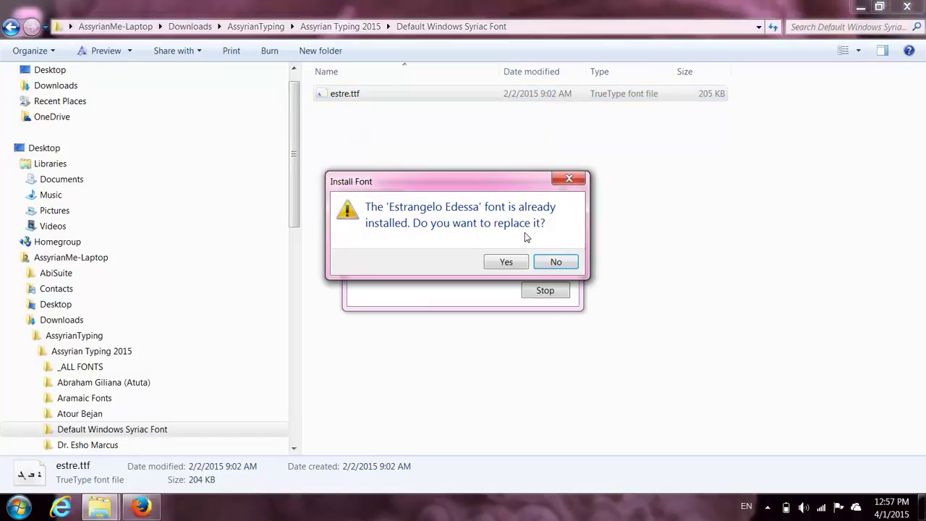
click(506, 262)
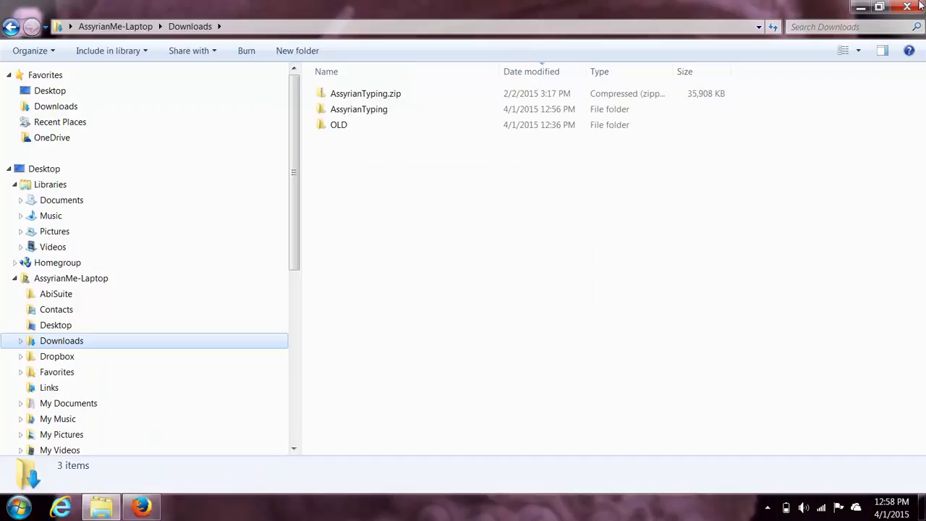
click(921, 6)
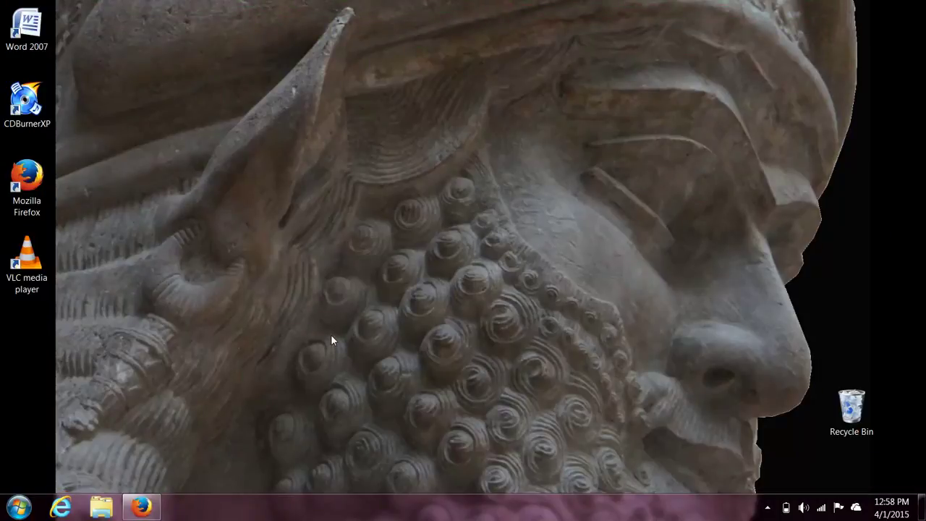
- Open the Region and Language settings under Clock, Language, and Region in the Control Panel
click(19, 507)
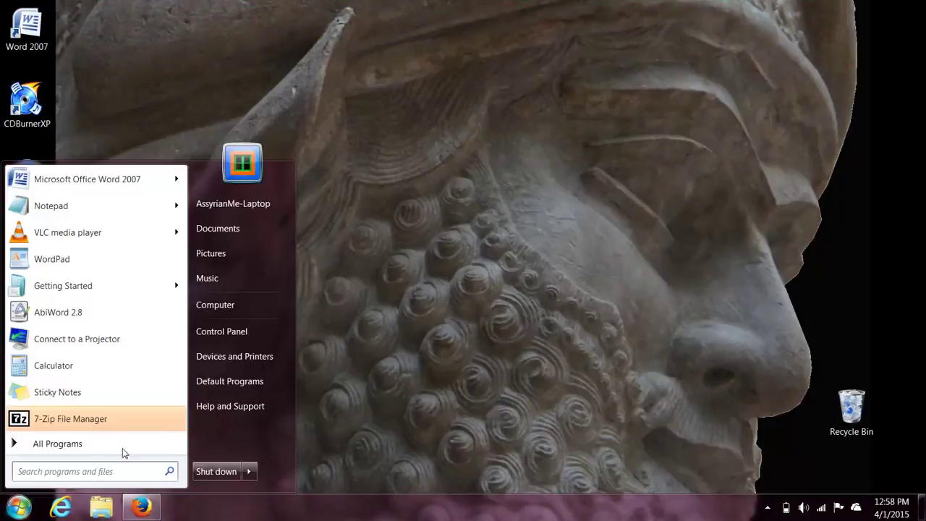
click(241, 336)
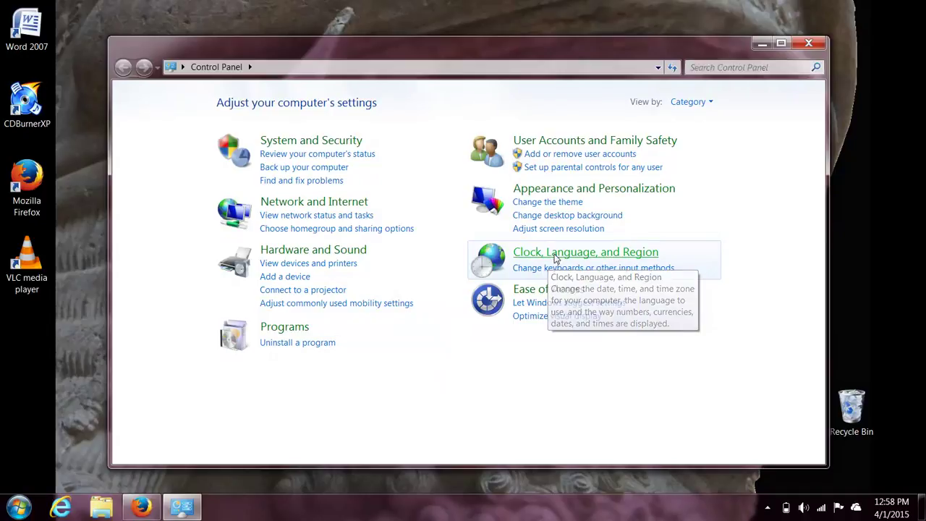
click(555, 255)
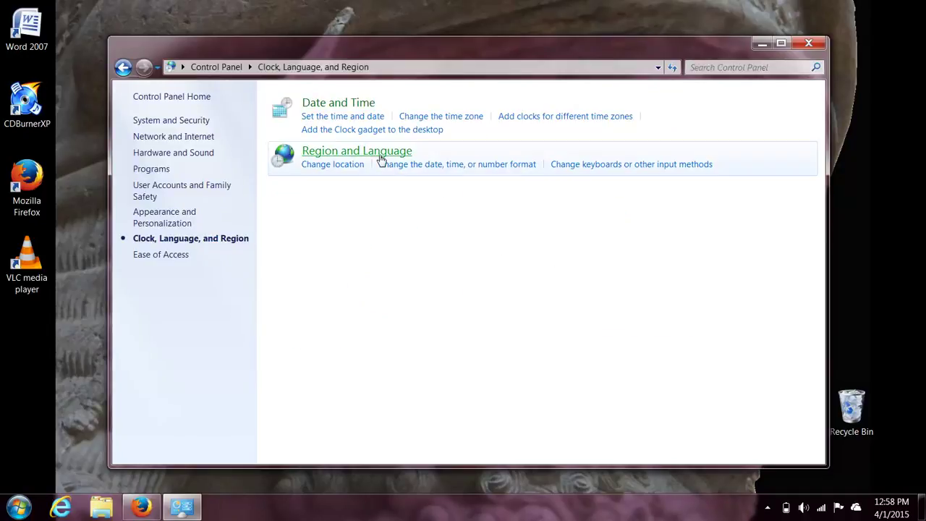
click(382, 157)
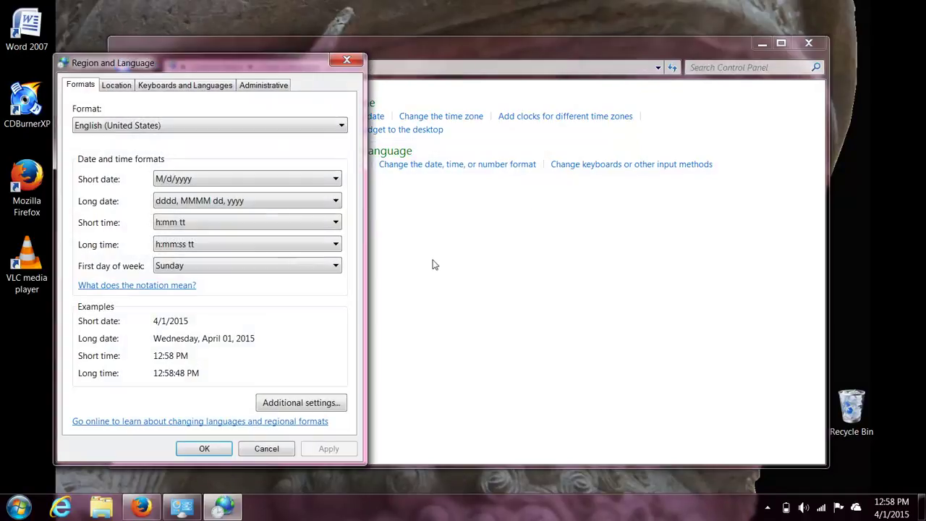
- Open the Add Input Language list from the keyboard settings and expand the keyboards under Syriac (Syria)
click(187, 88)
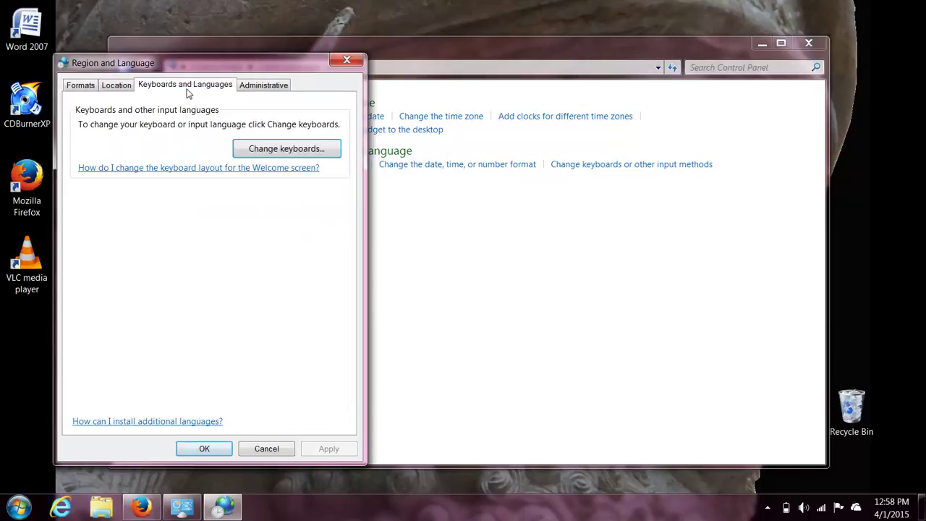
click(307, 151)
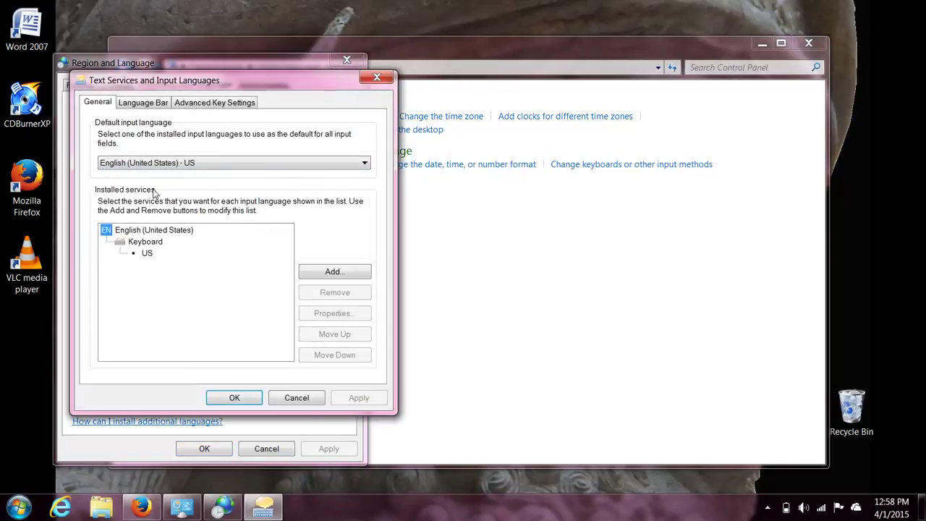
click(346, 272)
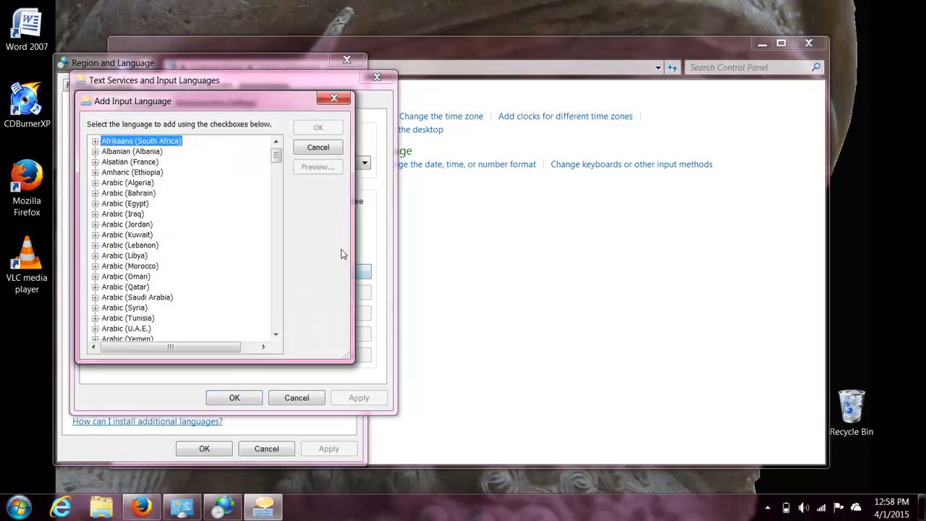
drag(276, 154, 283, 312)
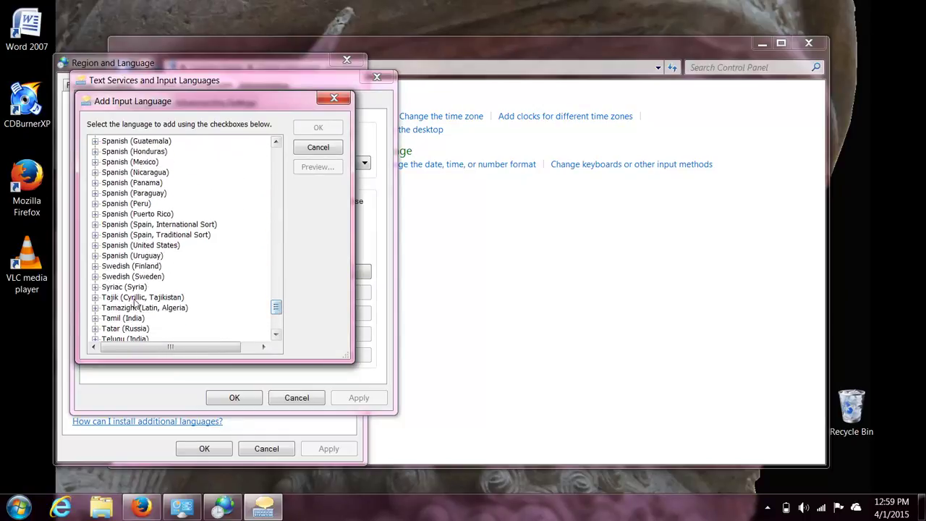
click(95, 287)
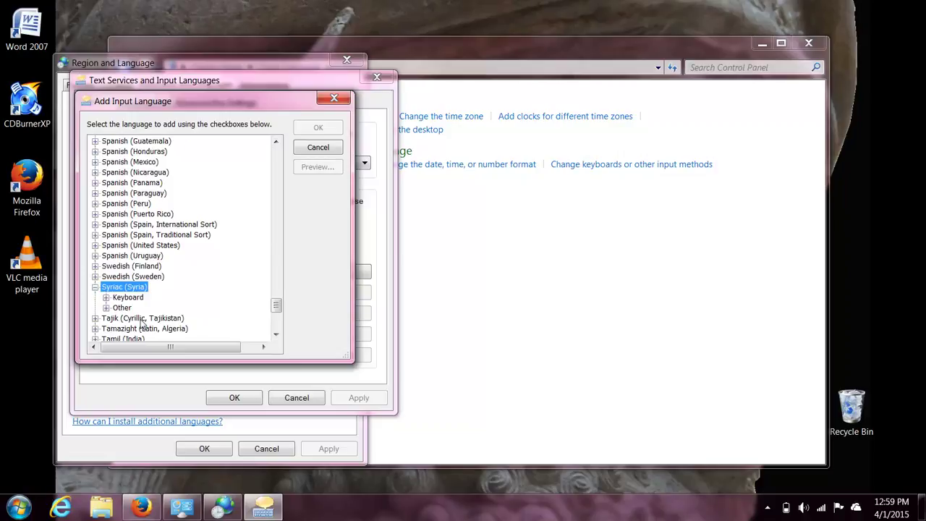
click(107, 299)
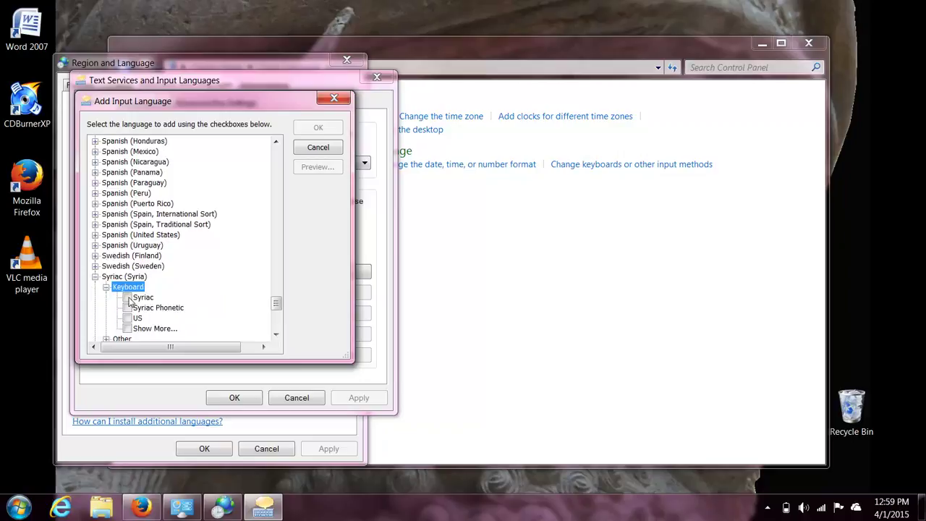
- Add the Syriac and Syriac Phonetic keyboards, confirm all the language dialogs, and close the Control Panel
click(127, 297)
click(128, 307)
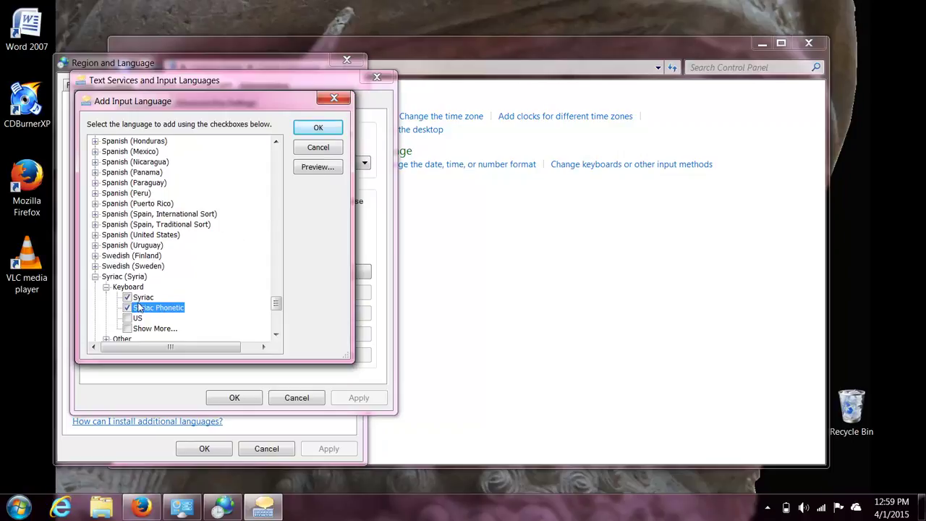
click(127, 297)
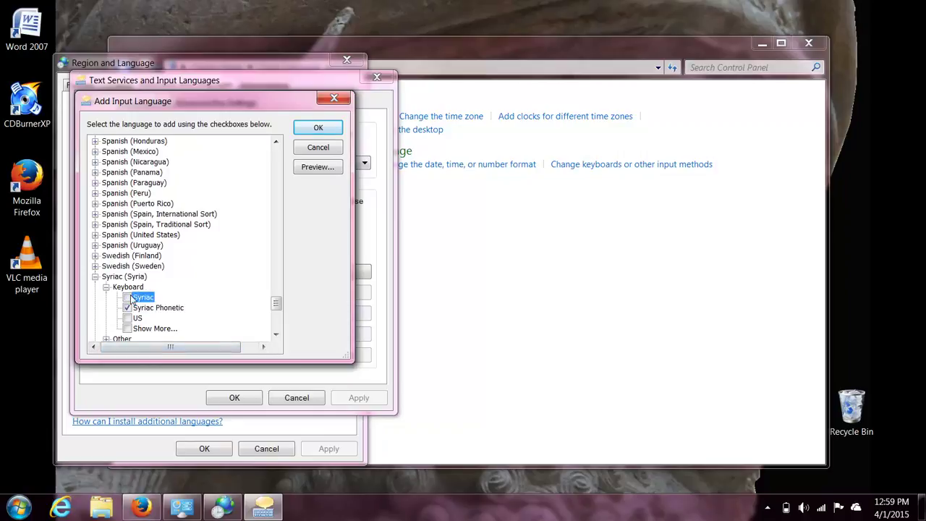
click(318, 129)
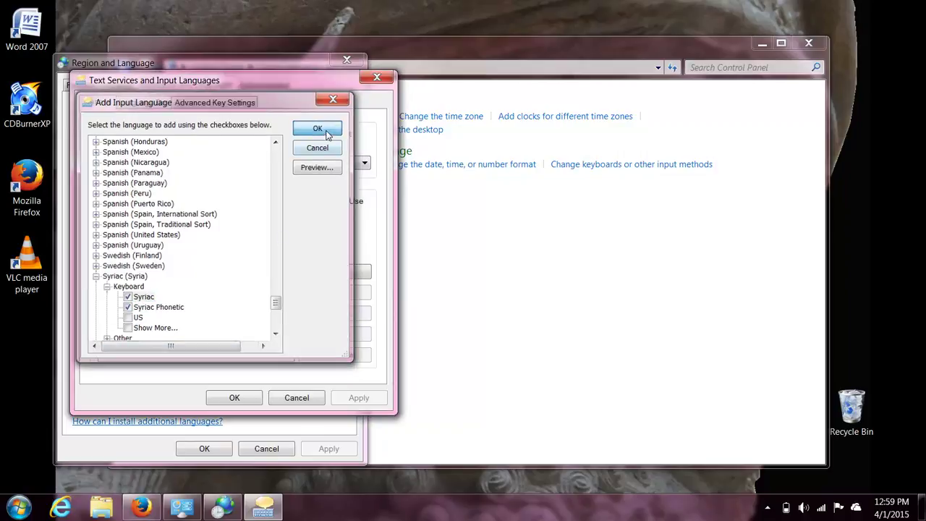
click(236, 398)
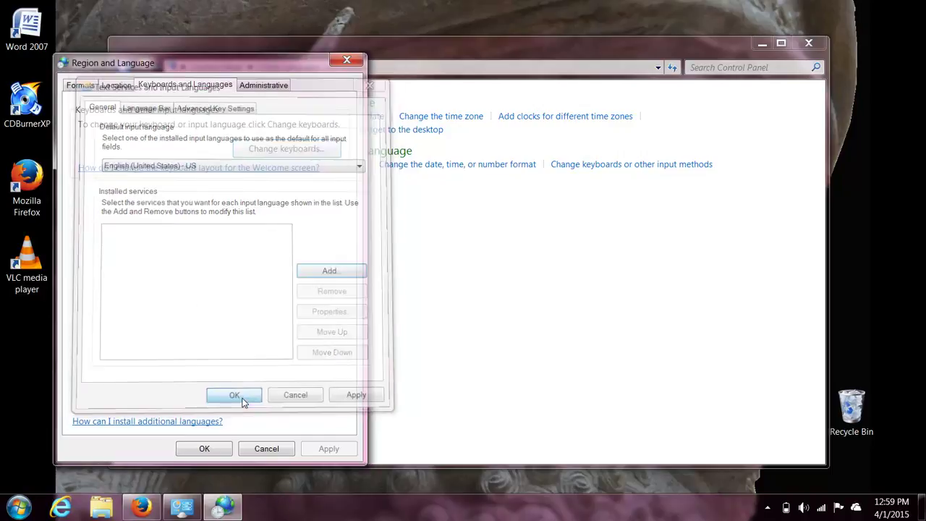
click(204, 448)
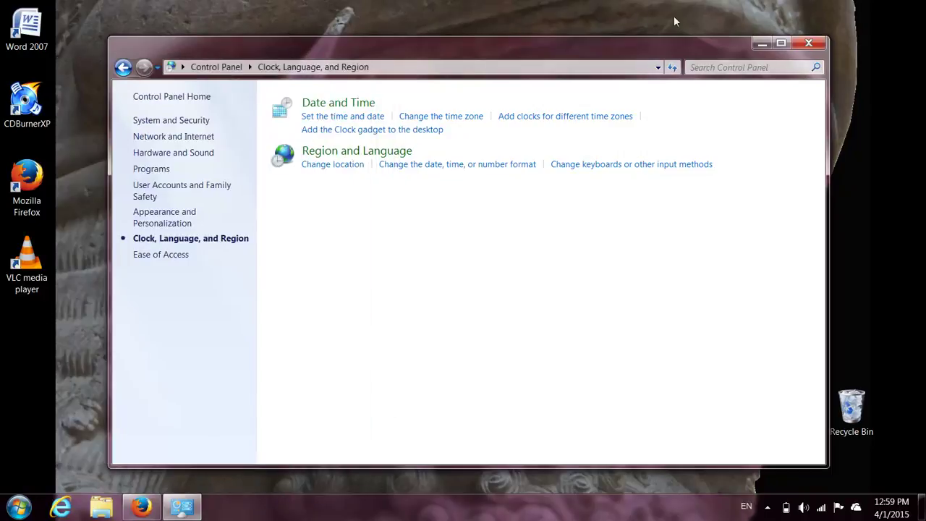
click(806, 43)
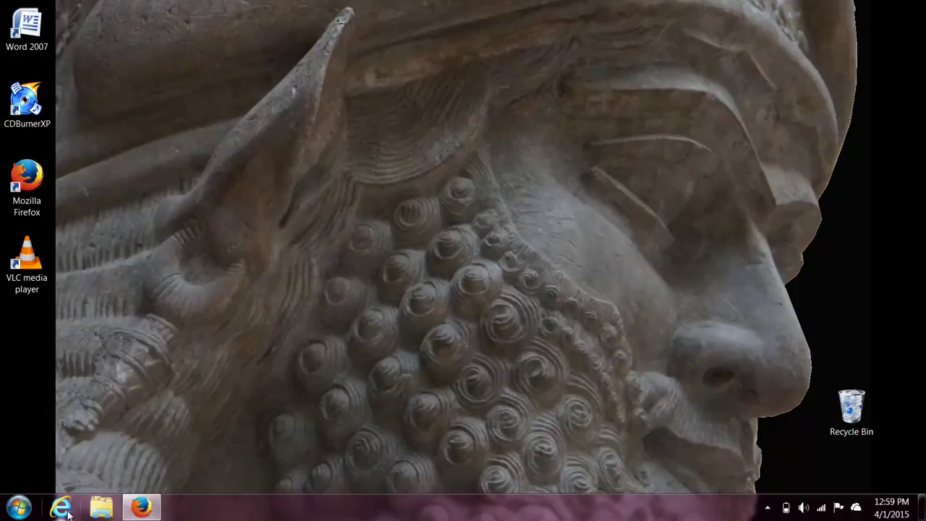
- Start Microsoft Office Word 2007, switch the input language to Syriac (Syria), choose its keyboard layout, and place the cursor in the blank document
click(14, 508)
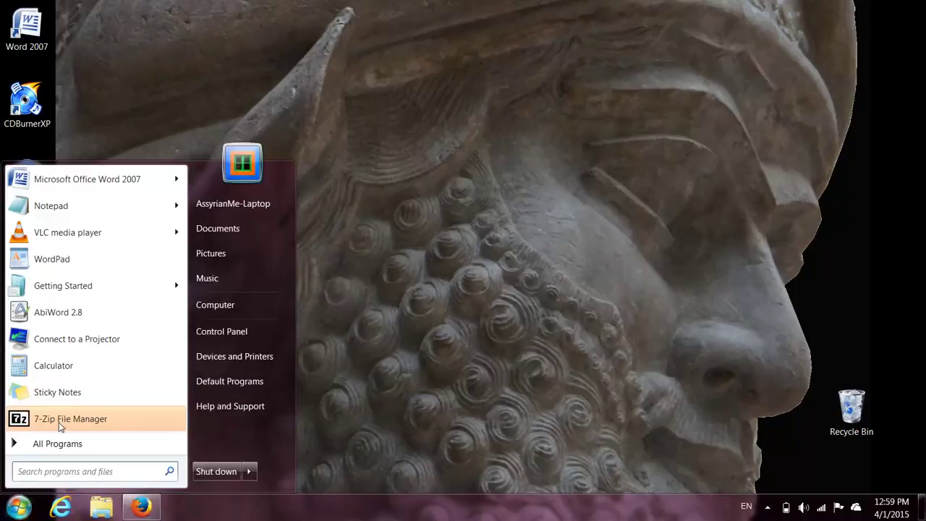
mouse_move(108, 179)
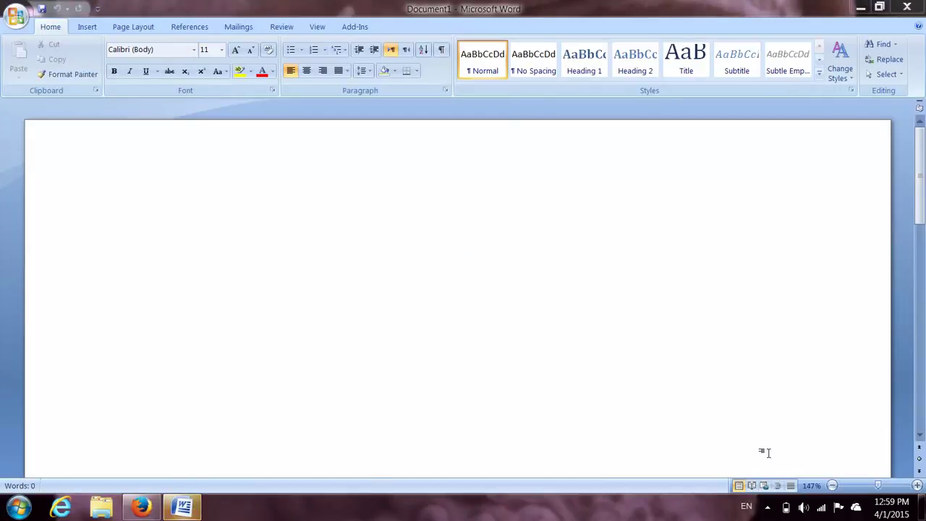
click(746, 508)
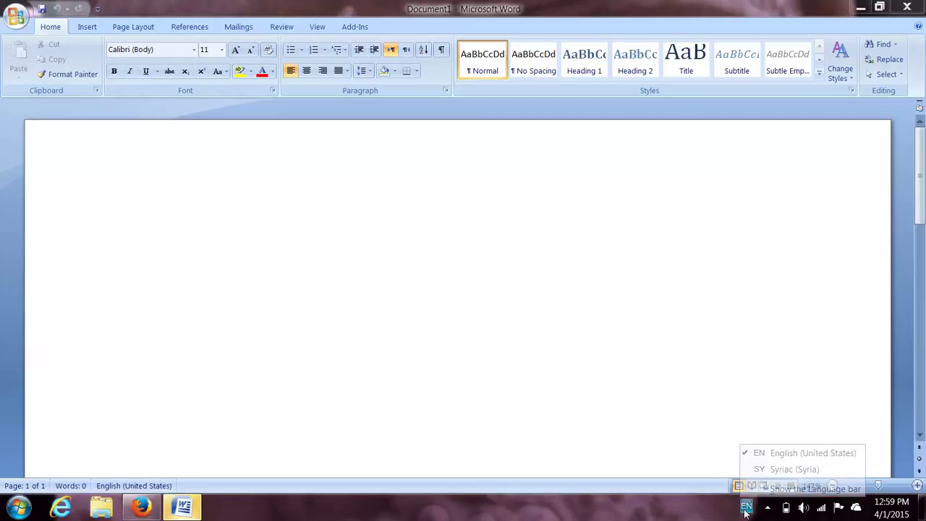
click(783, 471)
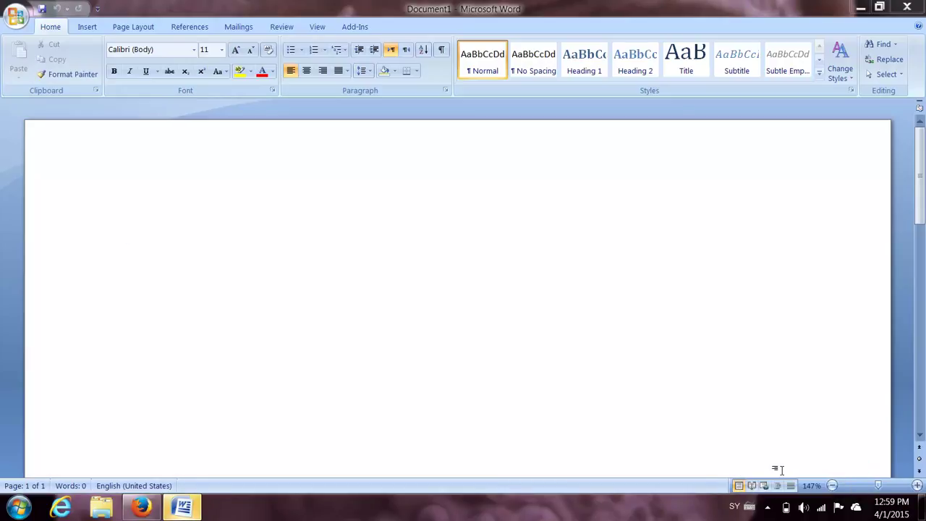
click(750, 510)
click(775, 490)
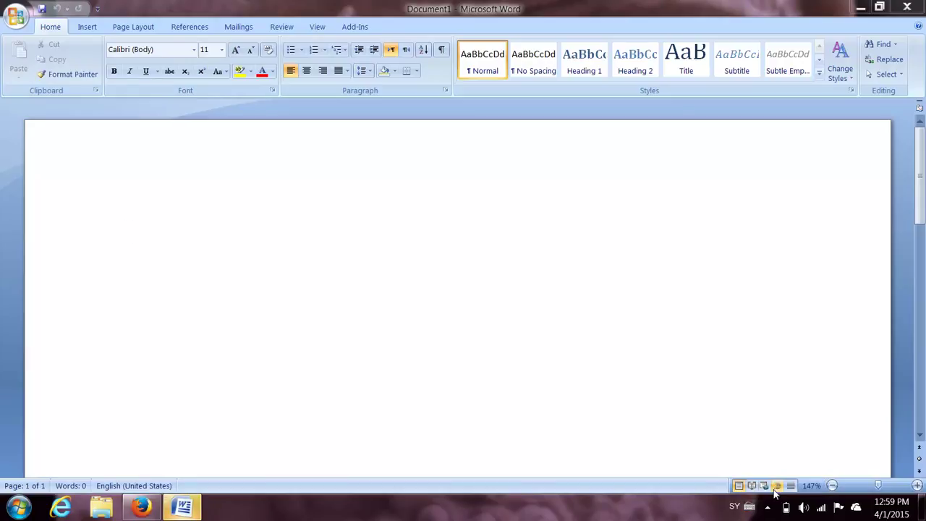
click(239, 234)
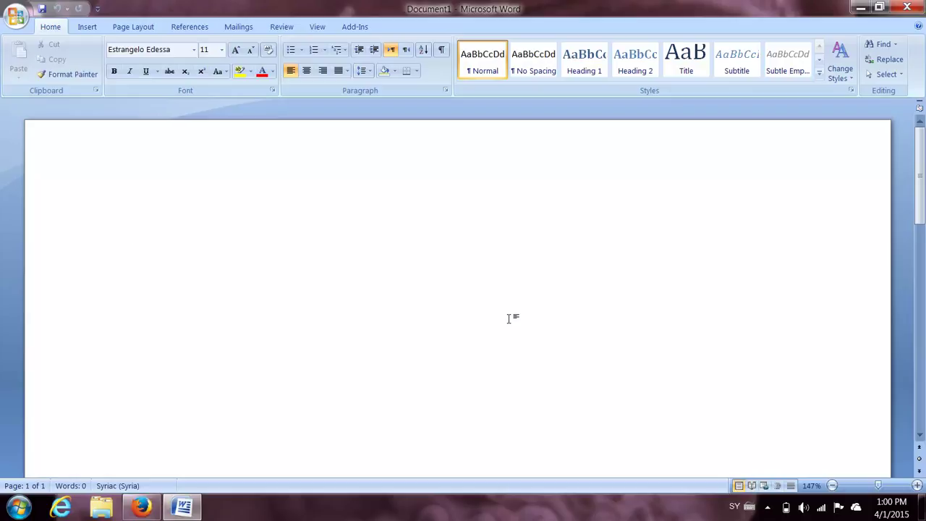
- Set the font size to 20 and write the Syriac word ܫܠܵܡܵܐ with its vowel marks in the document
click(222, 49)
click(205, 163)
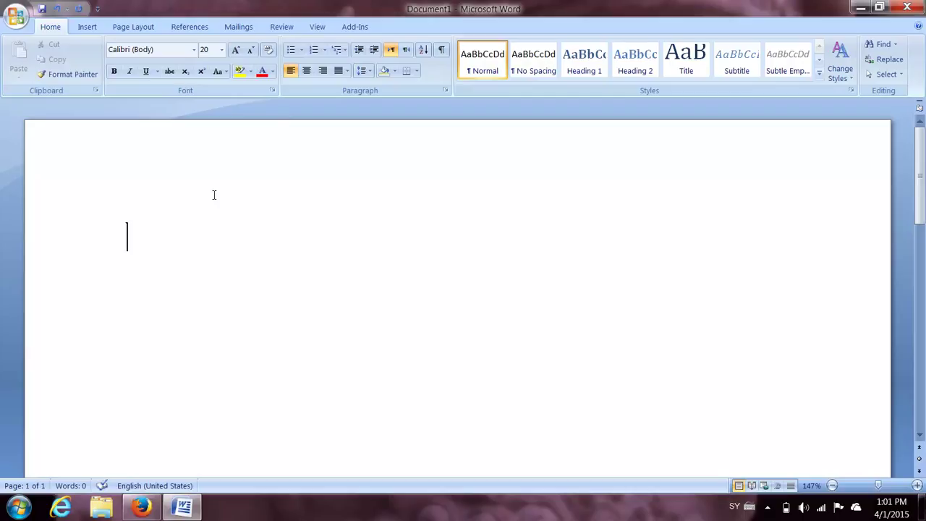
text(ܚܕ)
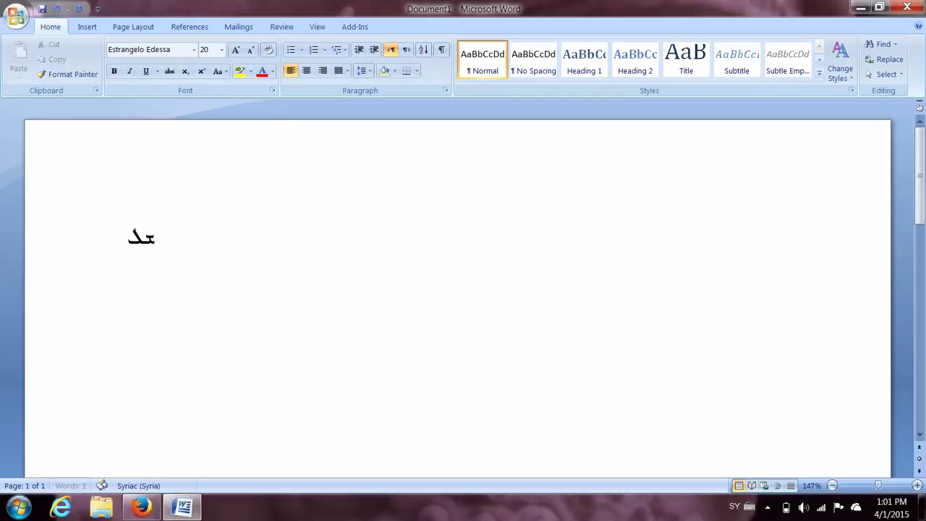
text(ܡܘܢ)
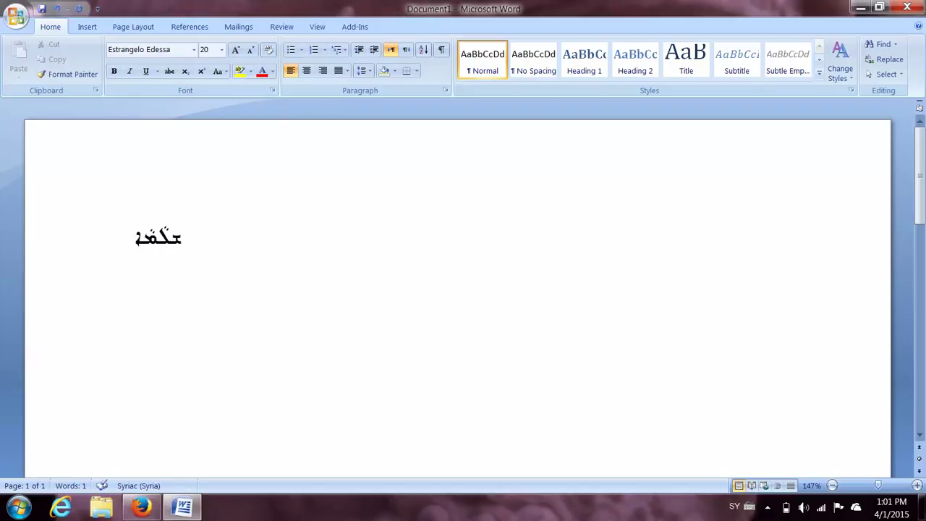
- Switch to Windows Explorer and open the Assyrian Typing 2015 folder inside Downloads\AssyrianTyping
click(101, 506)
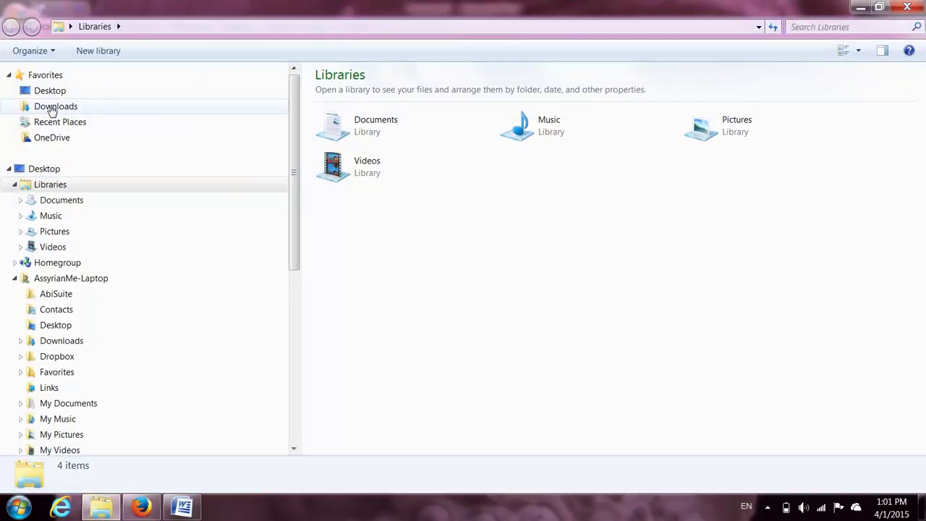
click(70, 107)
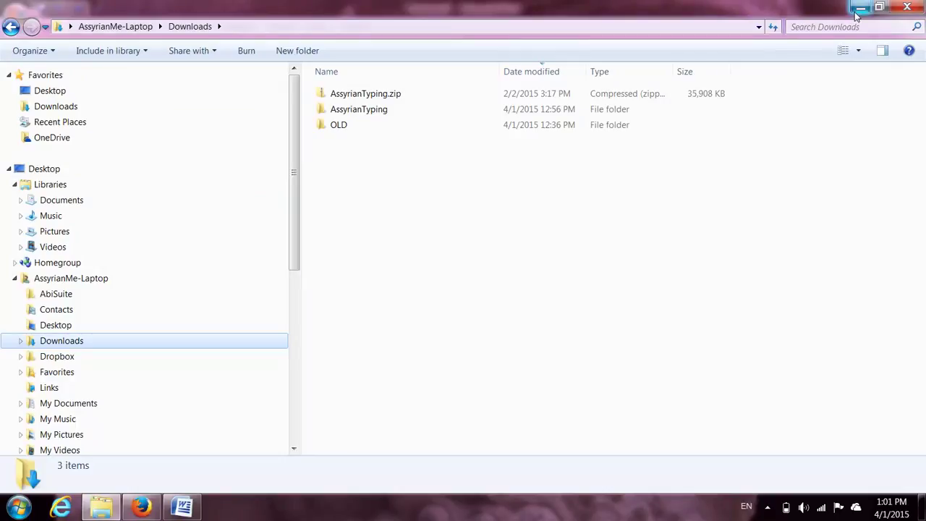
double_click(348, 109)
double_click(358, 94)
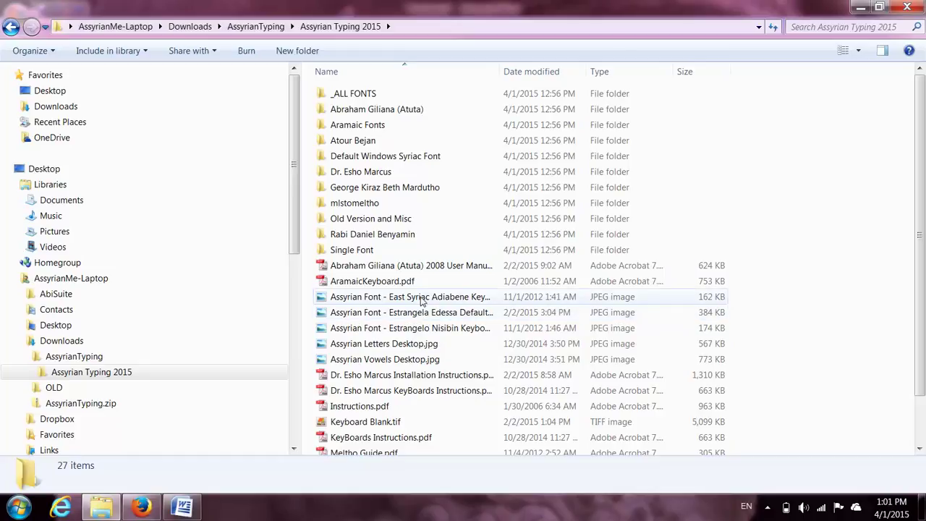
- View the Estrangela Edessa Default Font and East Syriac Adiabene keyboard layout images, and close the image viewer and Explorer
click(417, 315)
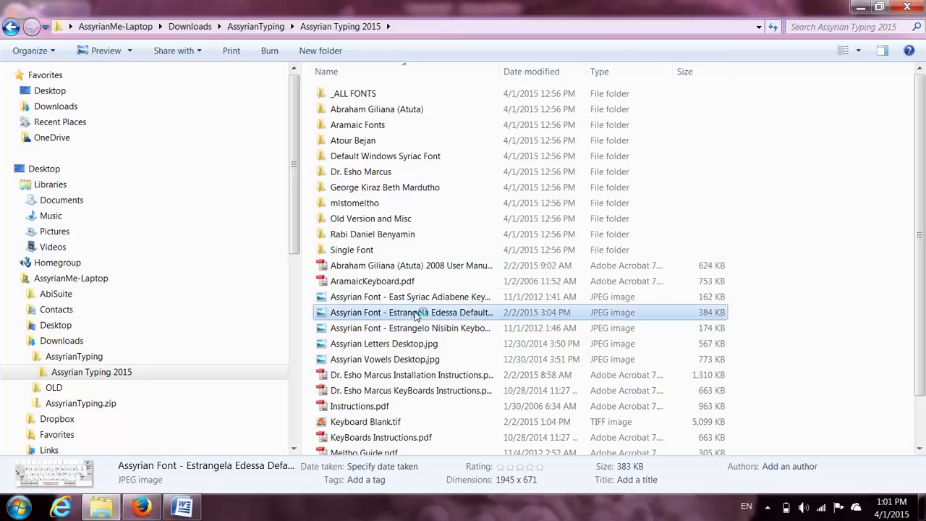
double_click(417, 316)
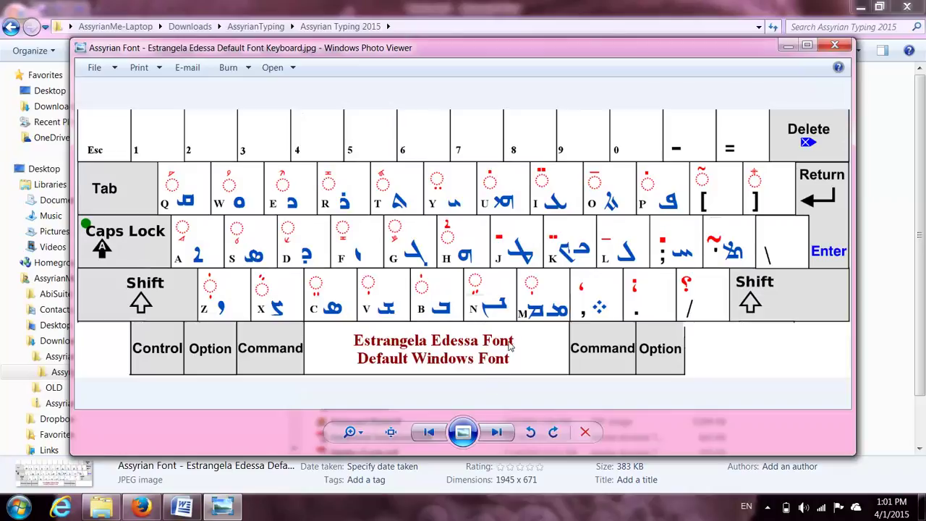
click(834, 47)
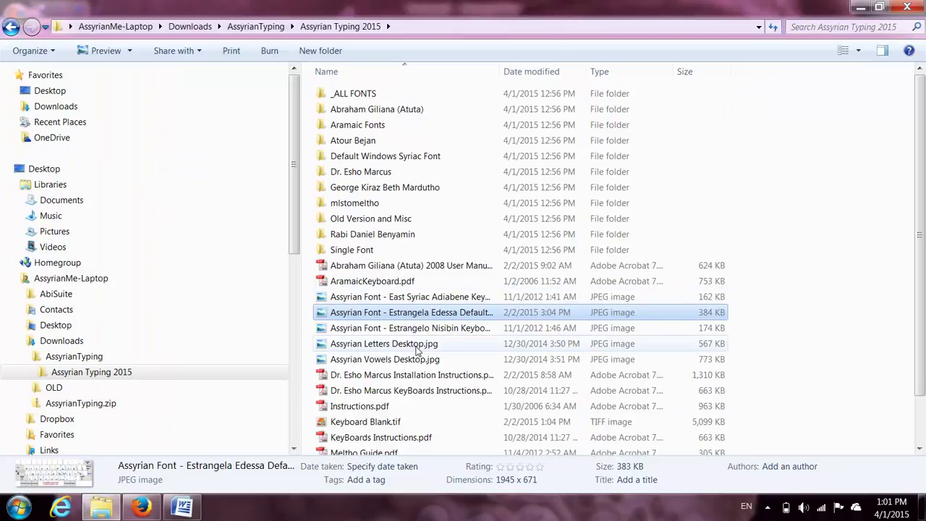
double_click(418, 298)
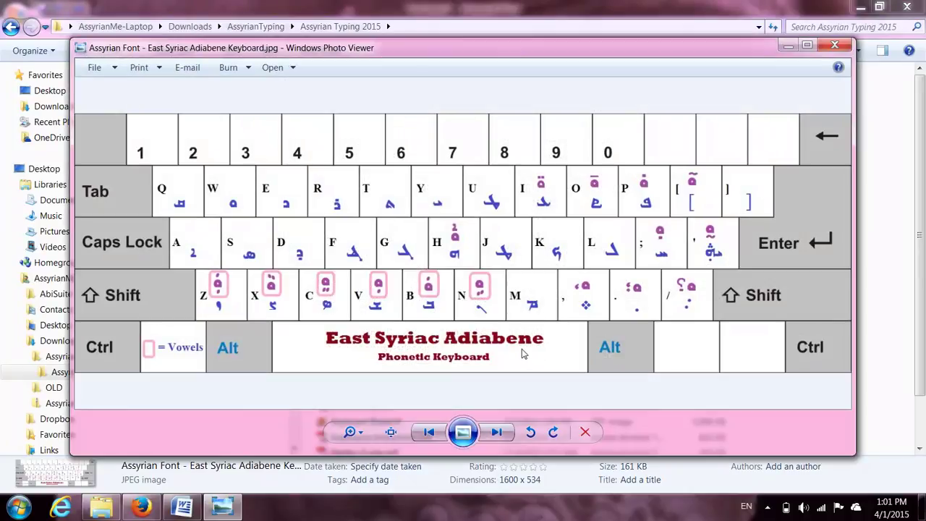
click(834, 47)
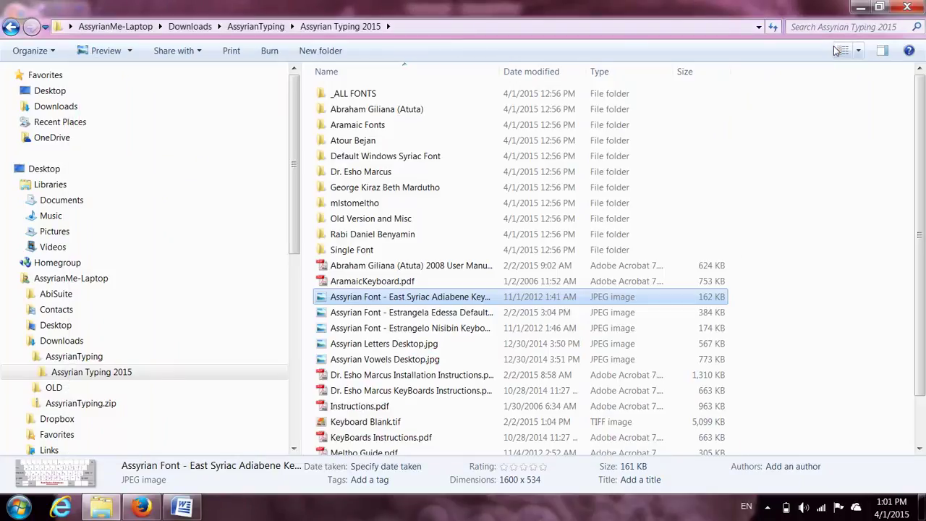
click(910, 6)
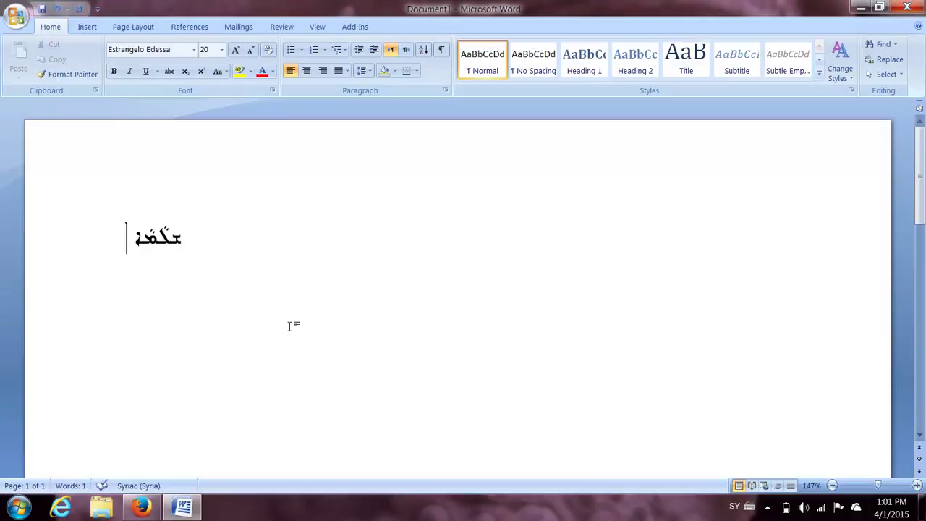
- Switch the input language to English (United States), write "Peace" beside the Syriac word, and start a new line
click(734, 506)
click(748, 453)
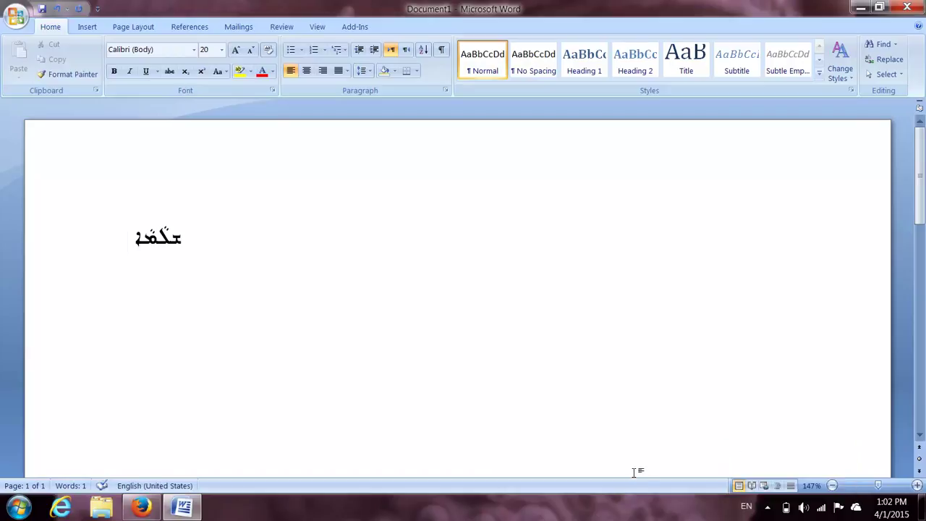
text(Peace)
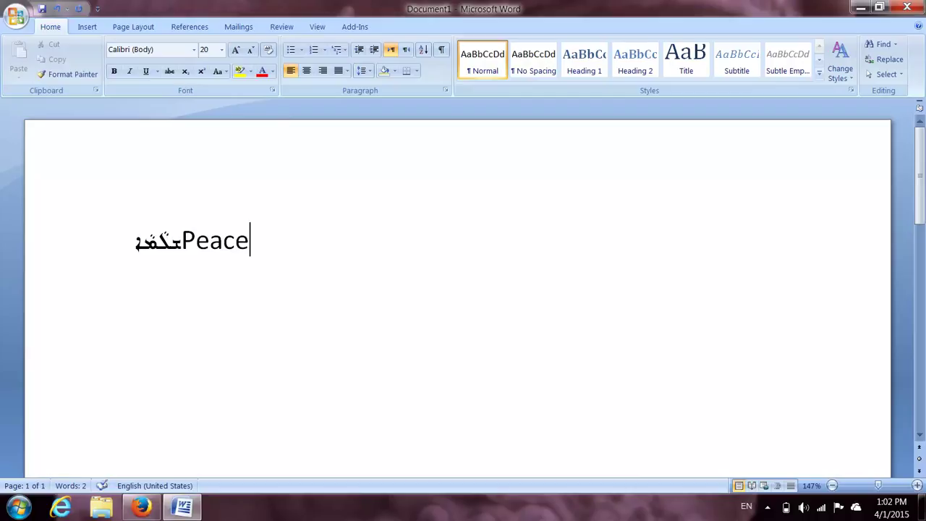
key(Return)
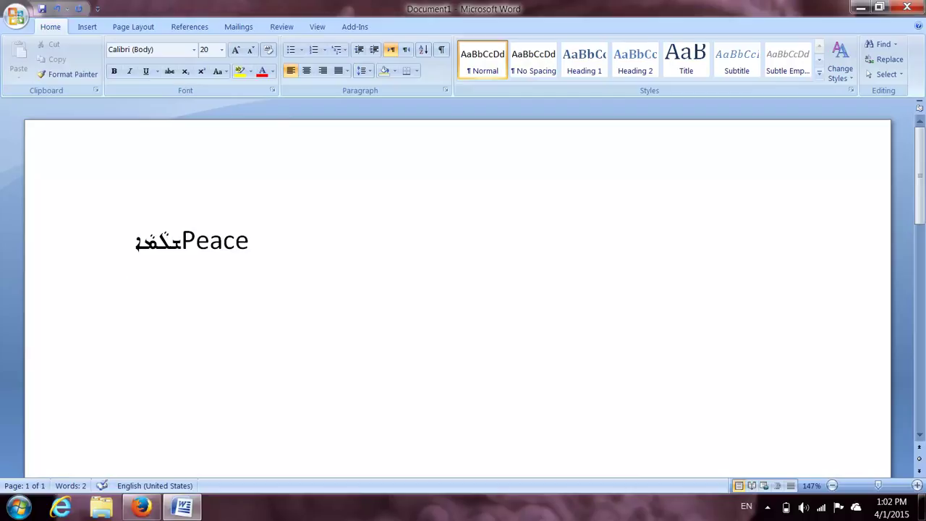